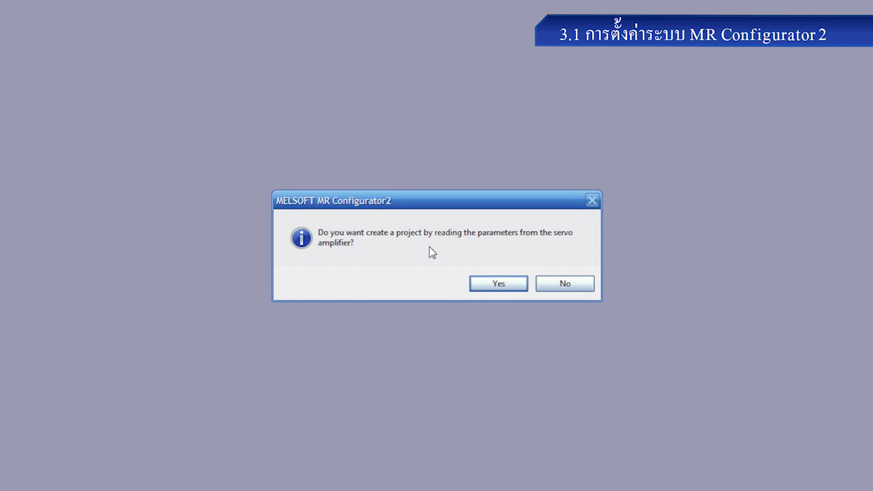
Create a project by reading the servo amplifier's parameters and save it as a new project named backup in the Backup folder.
click(512, 288)
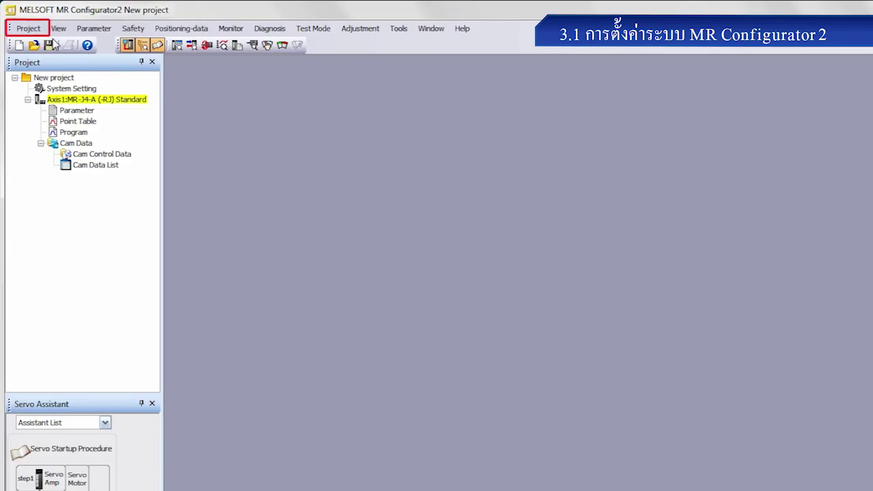
click(29, 28)
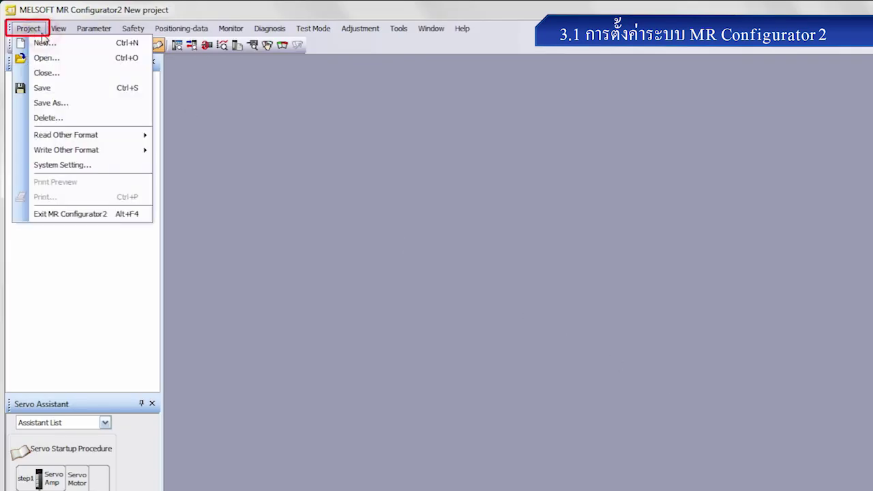
click(72, 107)
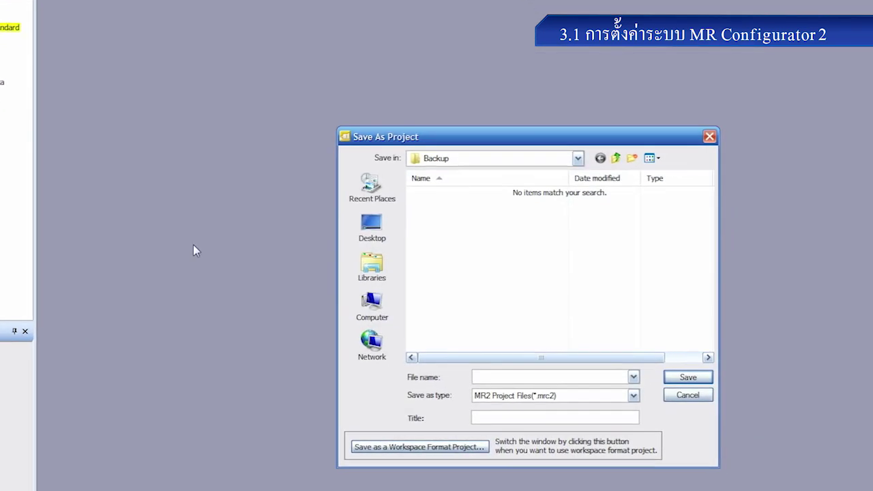
click(481, 377)
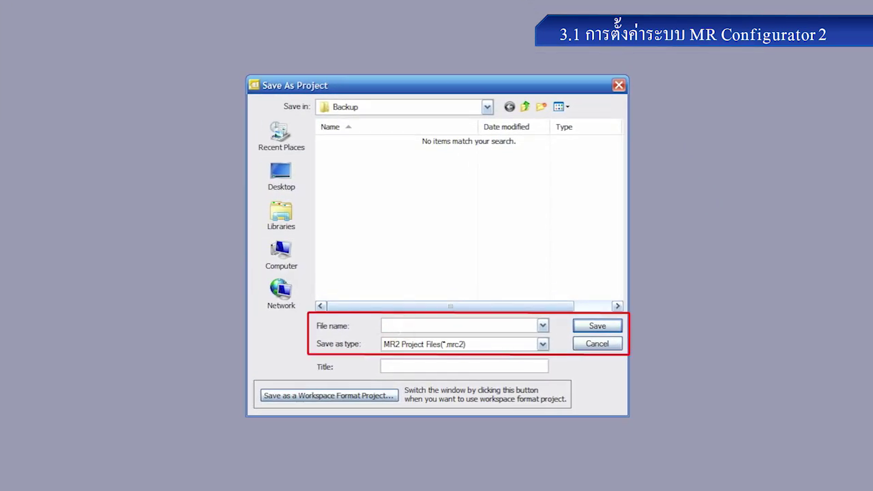
text(backup)
click(597, 326)
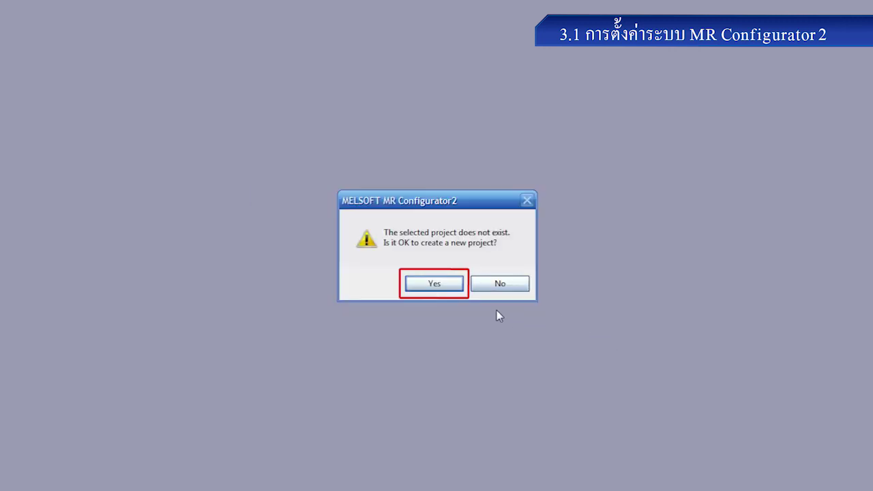
click(445, 286)
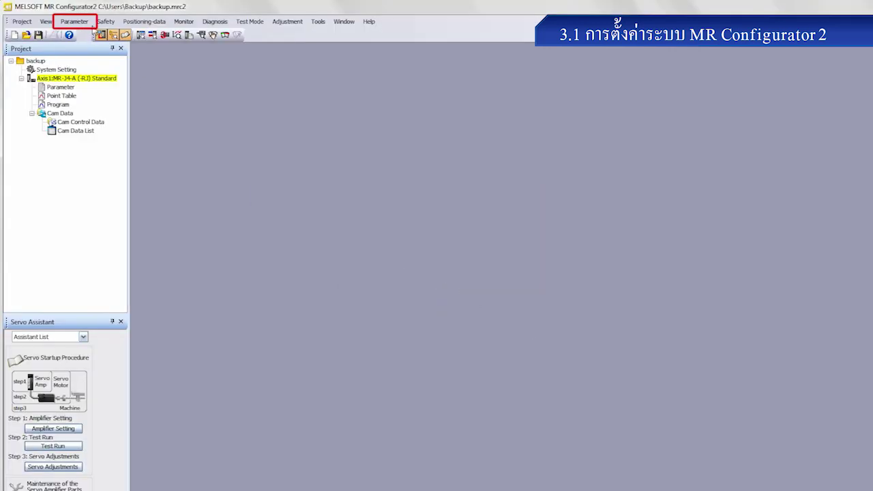
Open the parameter settings and reset the Axis1 parameters to default, accepting parameter block 00AA.
click(74, 22)
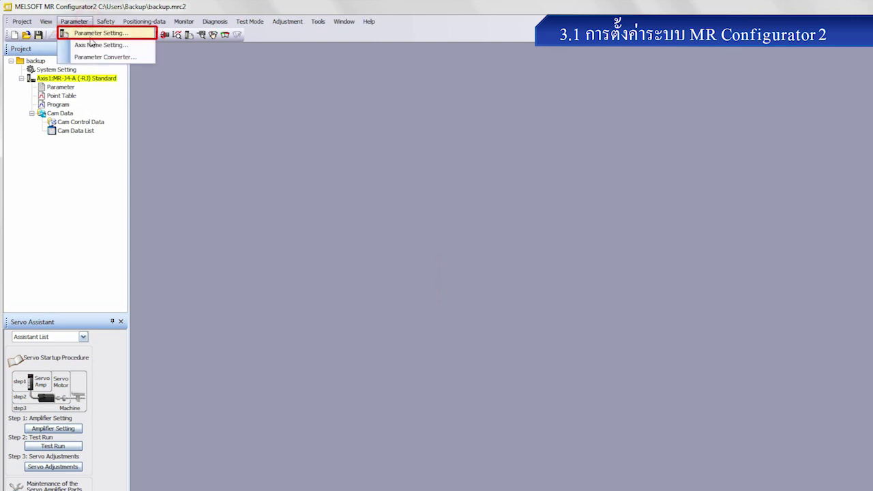
click(90, 34)
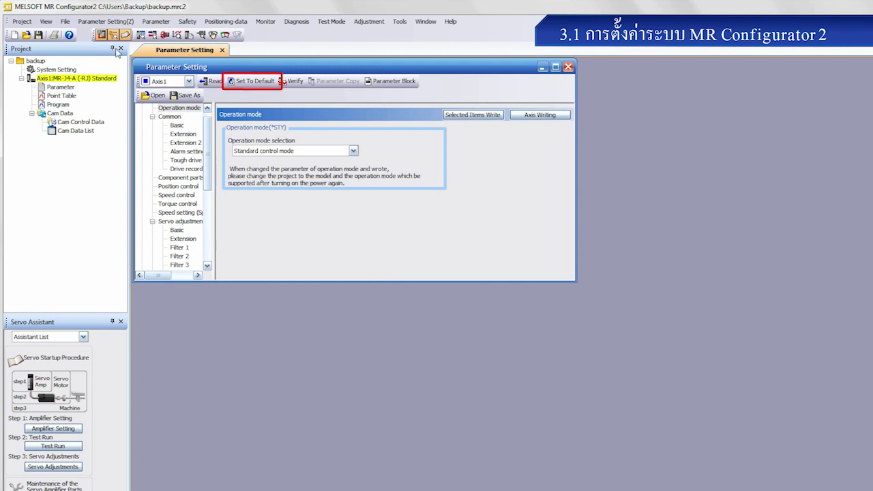
click(270, 84)
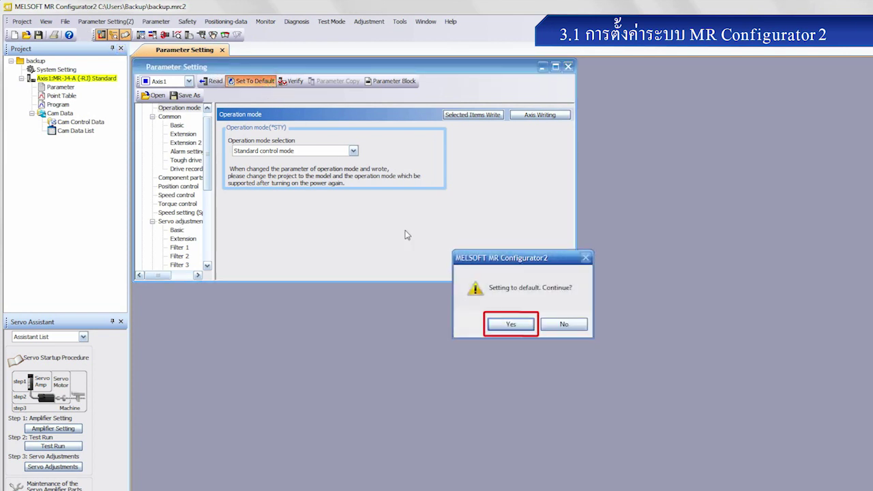
click(525, 324)
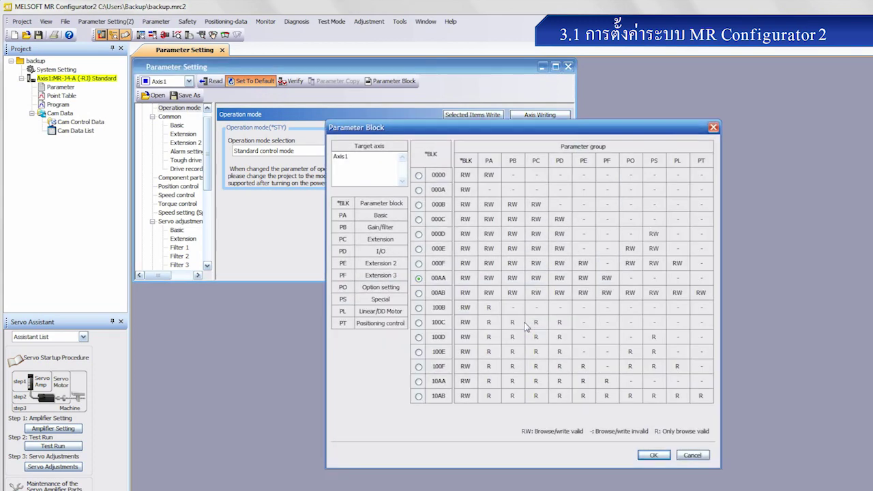
click(660, 459)
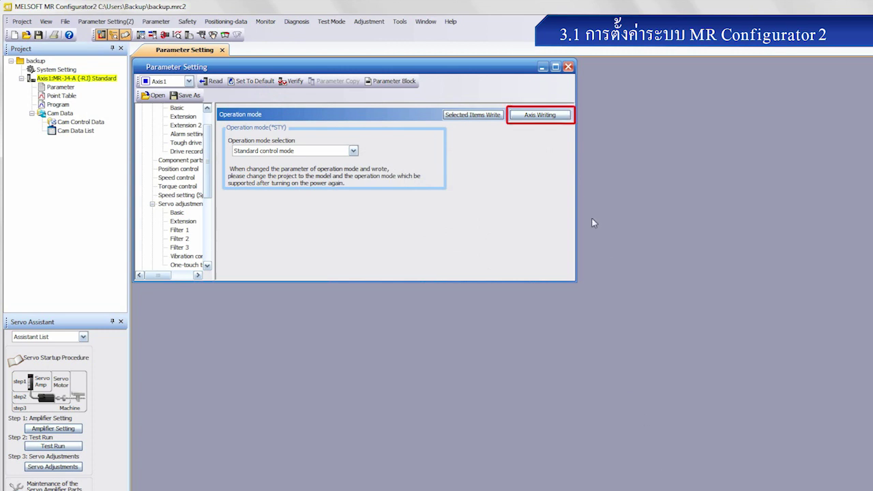
Write the default Axis1 parameters to the servo amplifier.
click(539, 114)
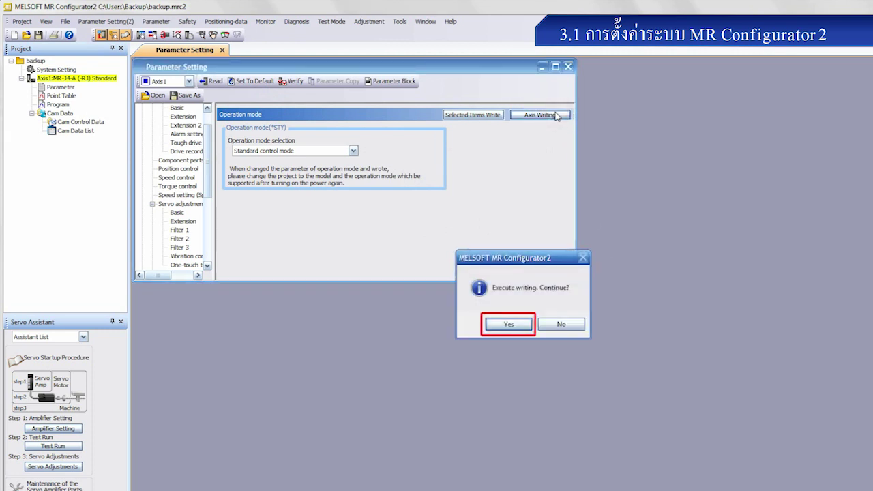
click(526, 327)
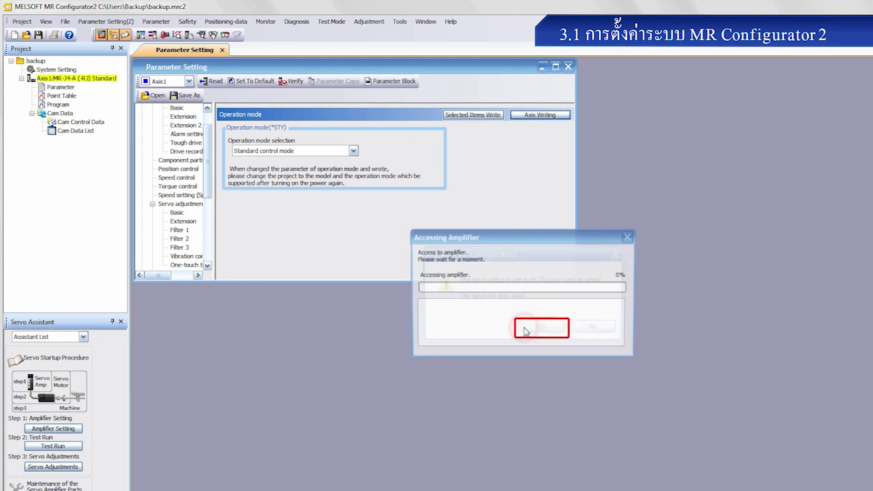
click(525, 329)
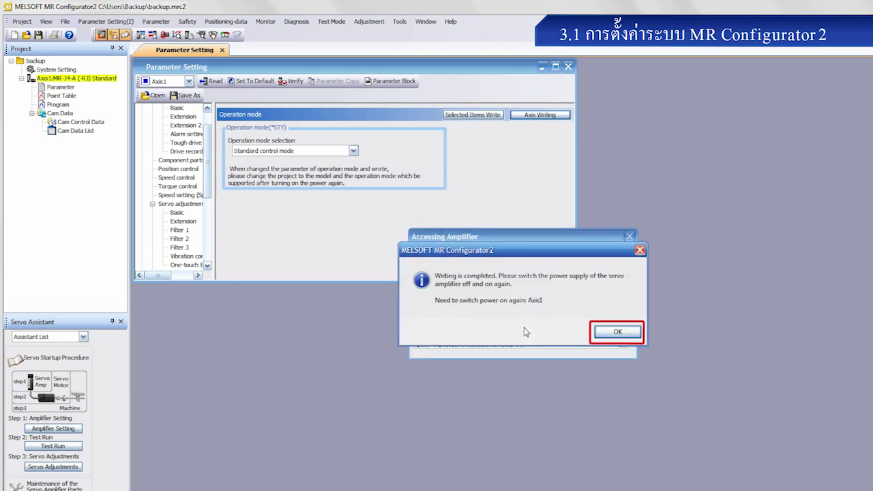
click(626, 335)
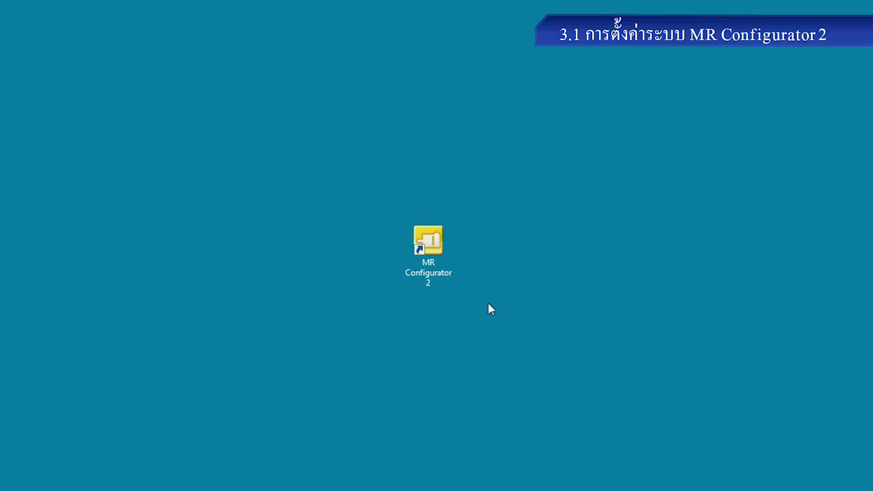
Launch MR Configurator2 and create a new project with model MR-J4-A (-RJ), Standard operation mode and a USB servo amplifier connection.
double_click(429, 244)
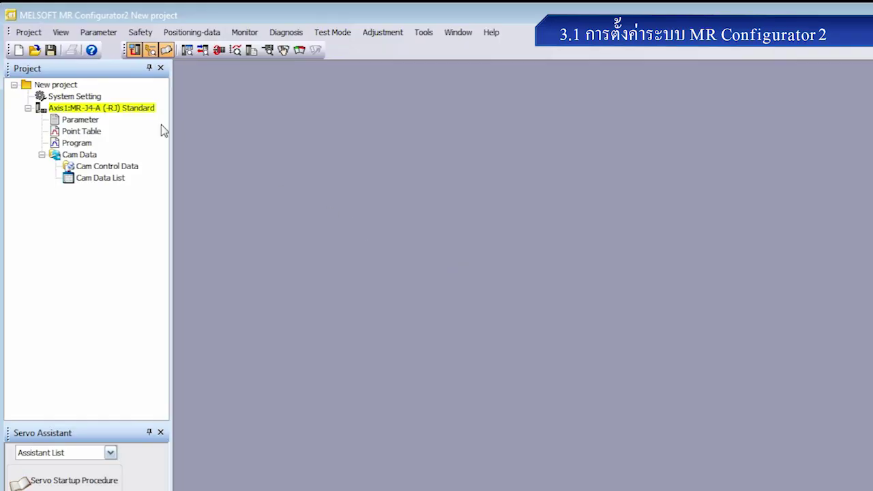
click(36, 33)
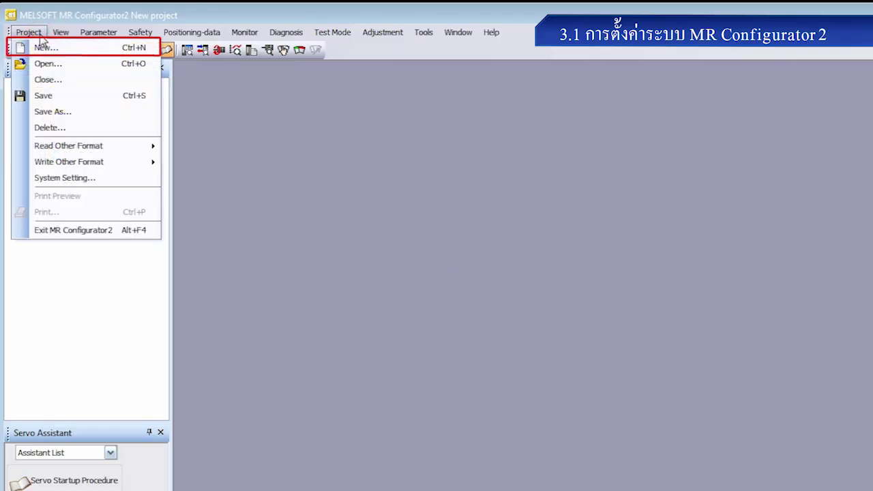
click(55, 48)
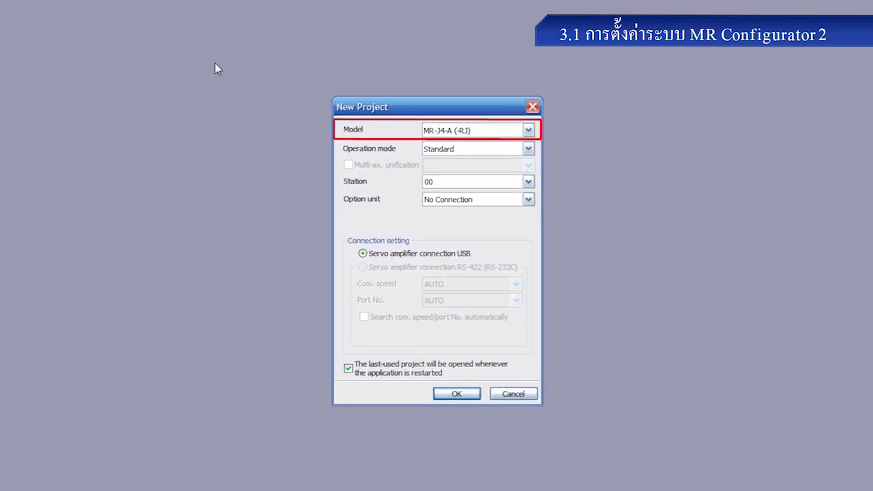
click(527, 131)
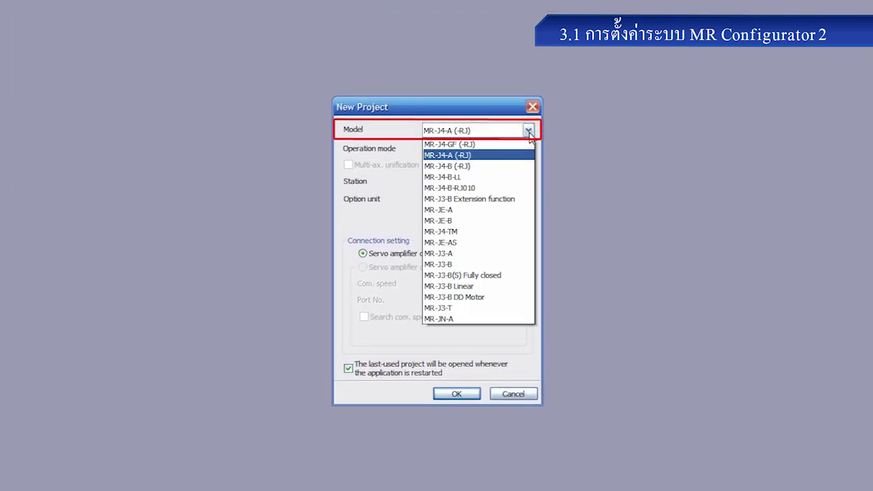
click(526, 155)
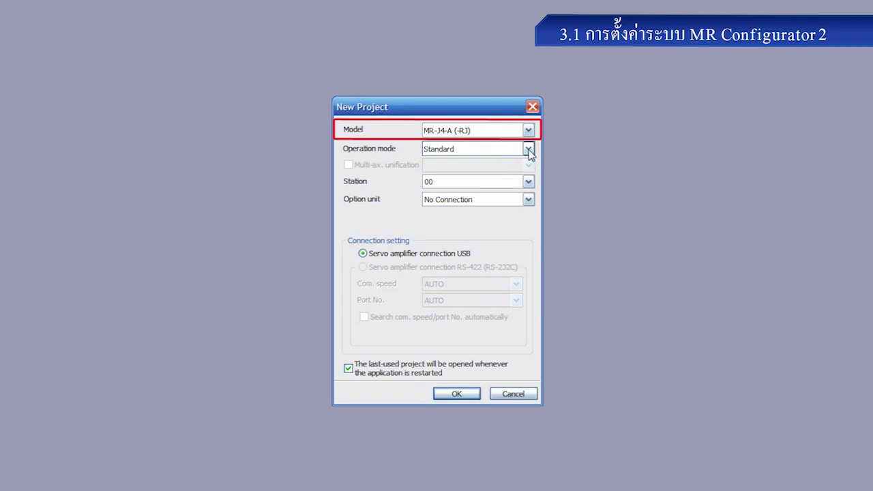
click(528, 149)
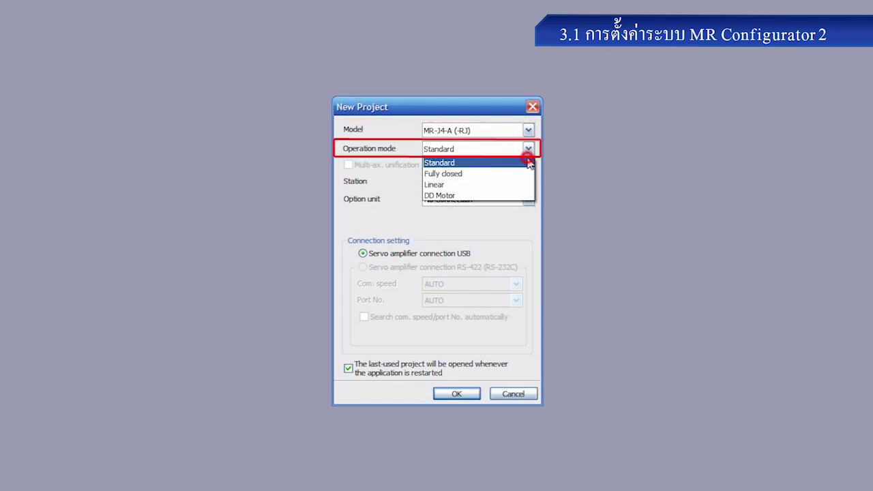
click(529, 162)
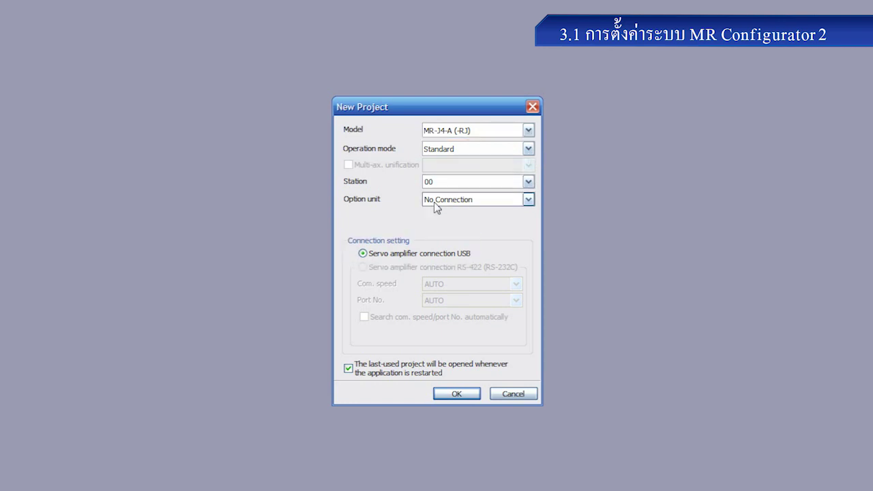
click(363, 253)
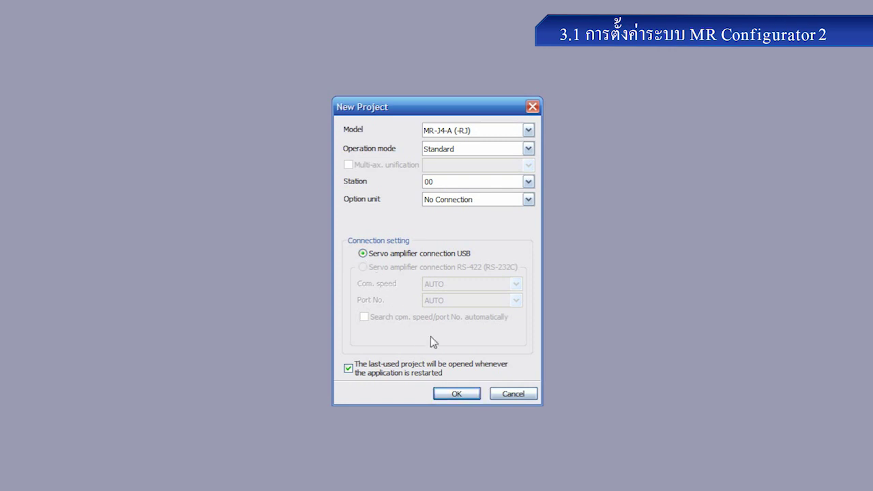
click(466, 399)
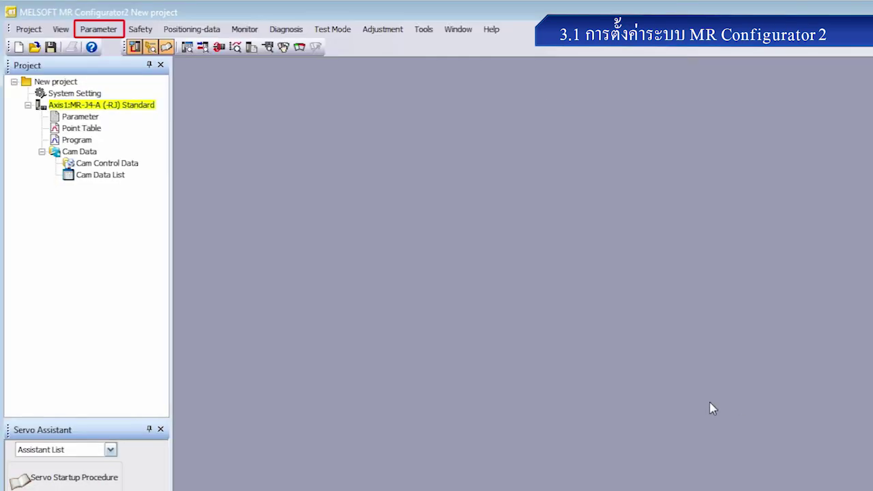
Open the new project's parameter settings and widen the parameter tree so its full item names fit.
click(99, 29)
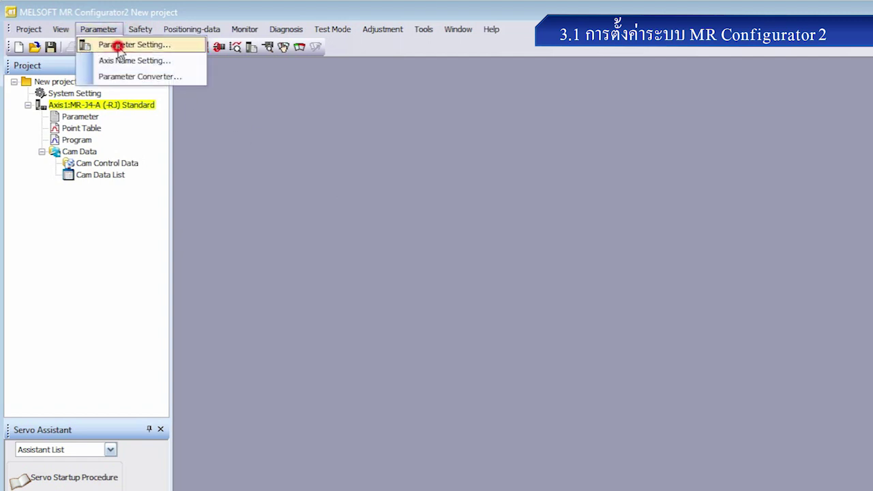
click(119, 47)
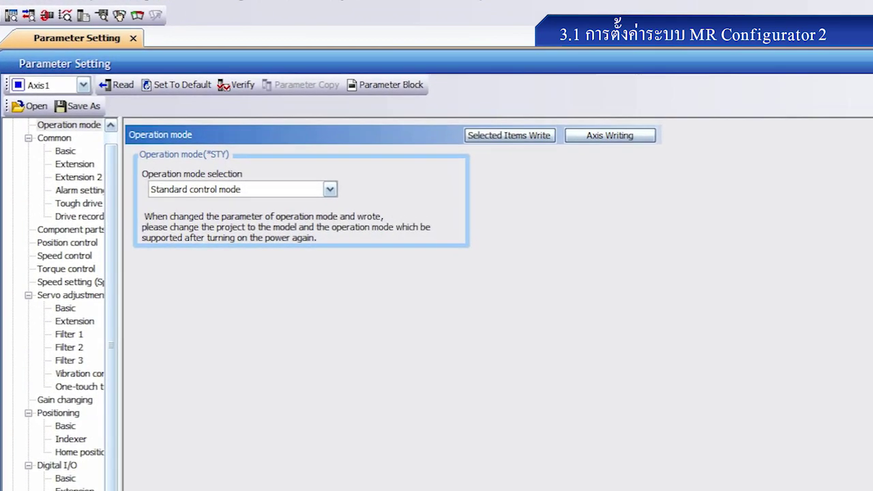
drag(112, 237, 217, 235)
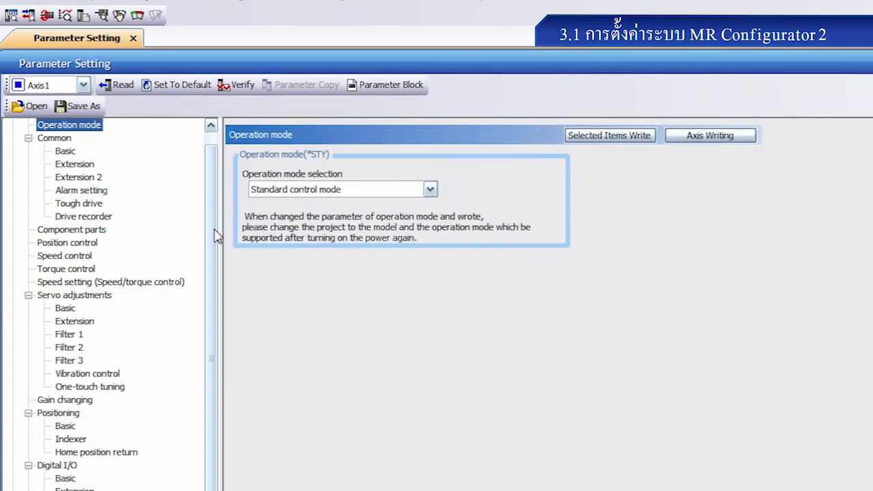
In the common basic parameters, select Position control mode and CCW direction during forward pulse input, CW during reverse pulse input.
click(67, 151)
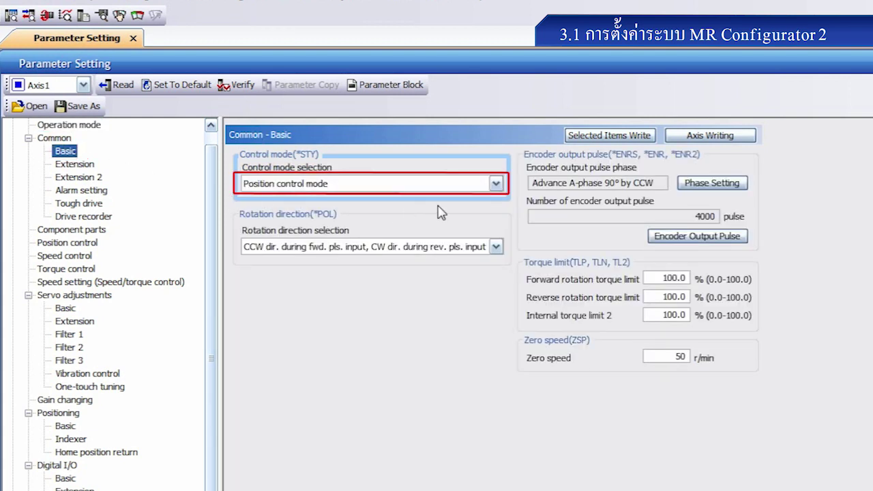
click(497, 184)
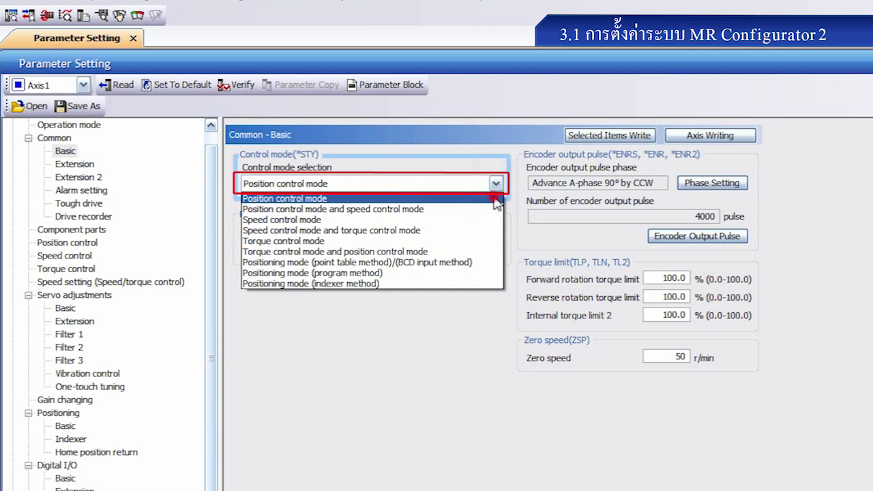
click(496, 200)
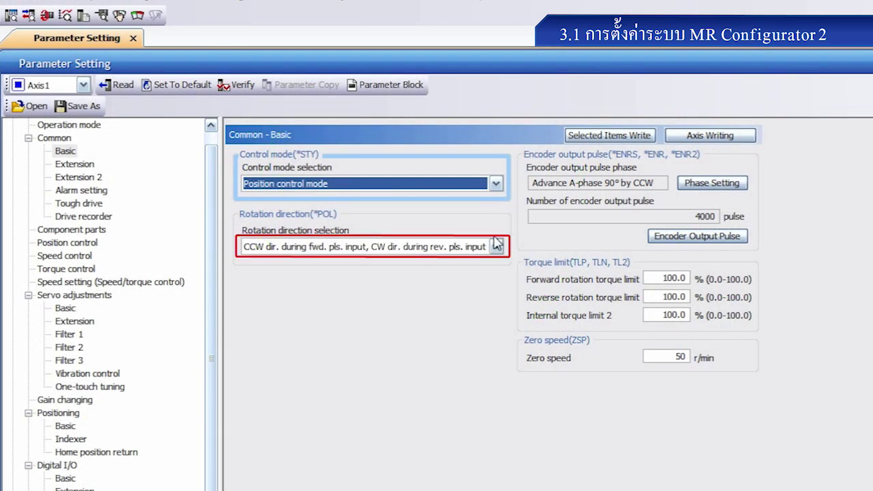
click(496, 247)
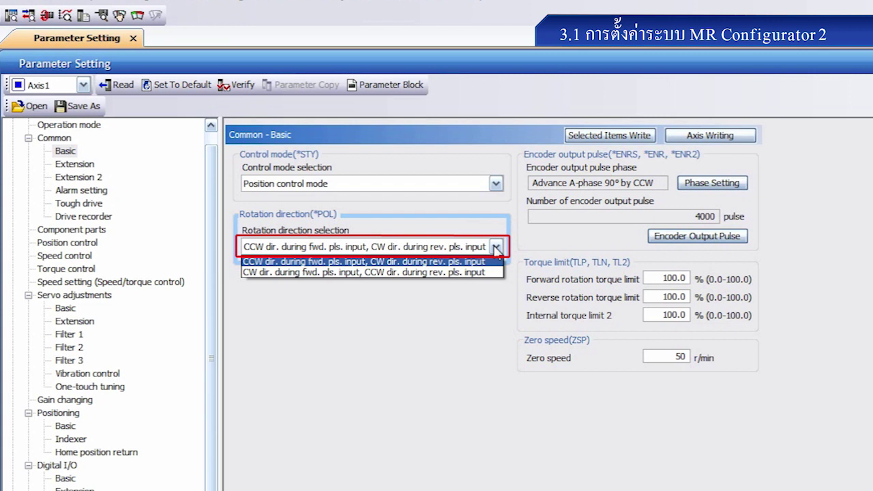
click(492, 263)
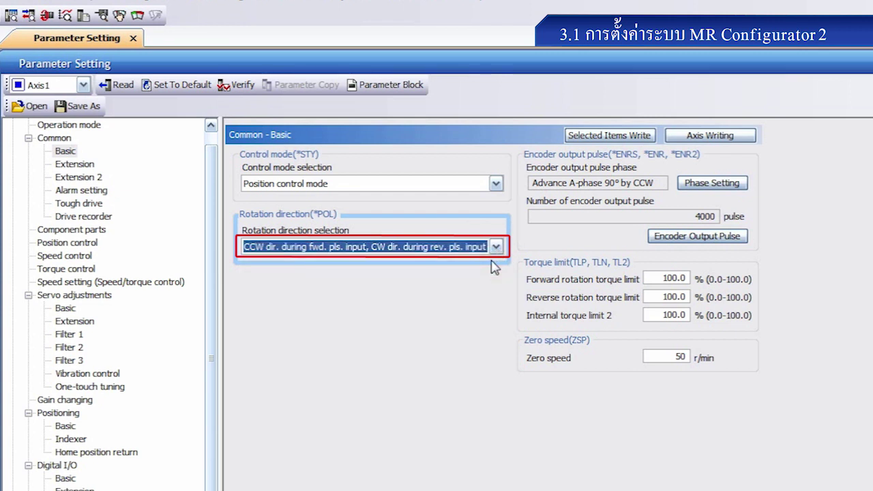
In the common Extension 2 parameters, set the forced stop deceleration function to enabled (Use EM2).
click(99, 178)
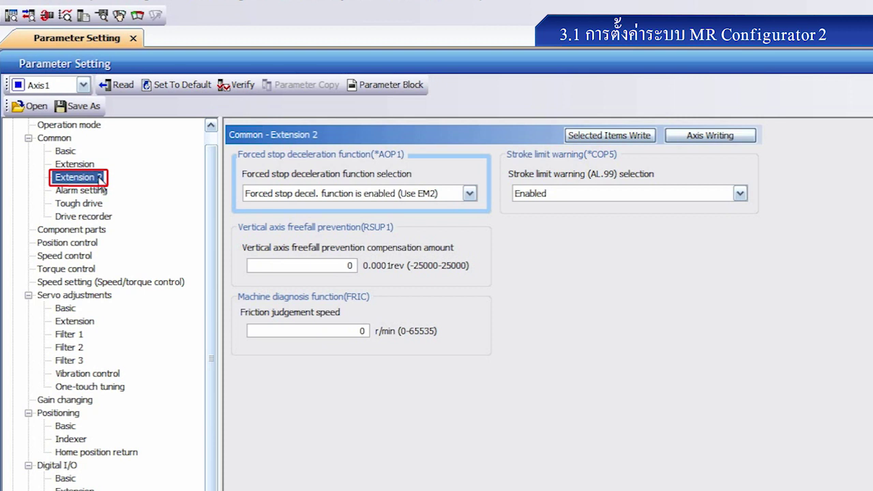
click(470, 194)
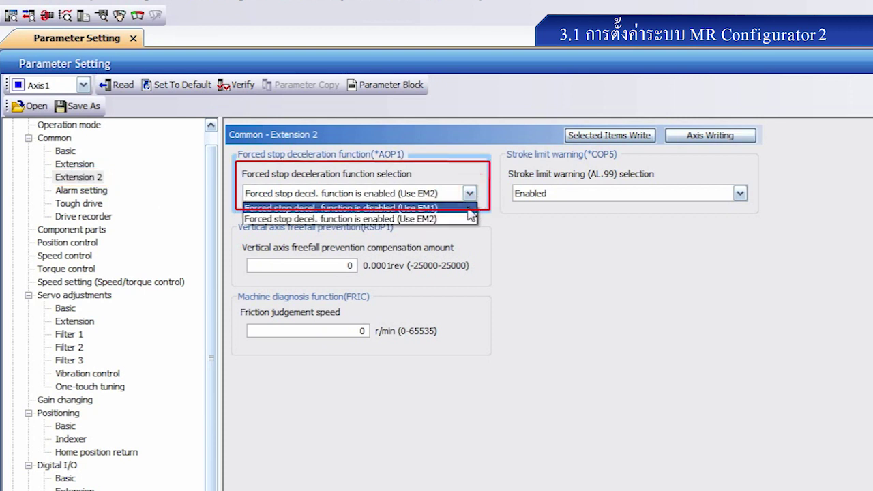
click(467, 218)
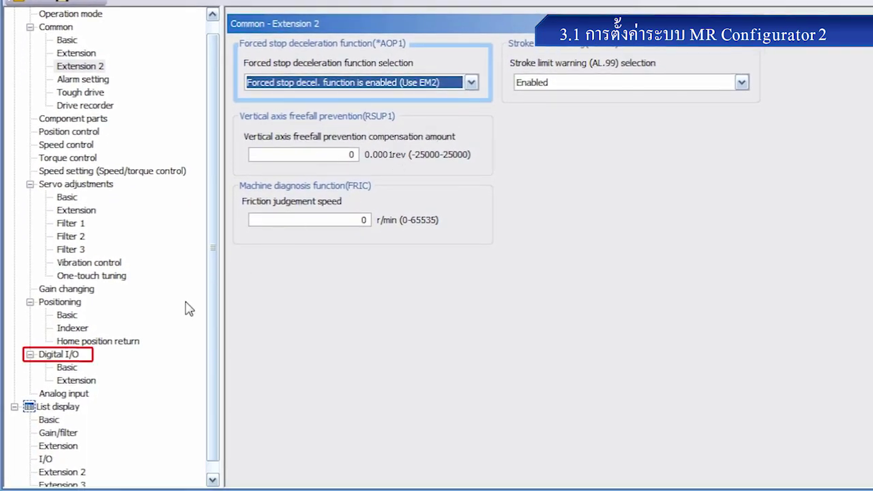
In the basic Digital I/O parameters, set the SON input signal's automatic ON assignment to ON.
click(60, 356)
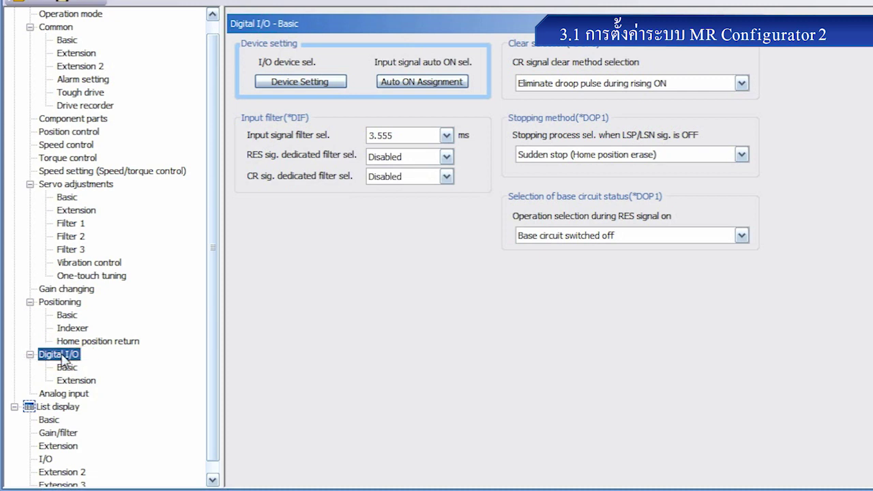
click(428, 89)
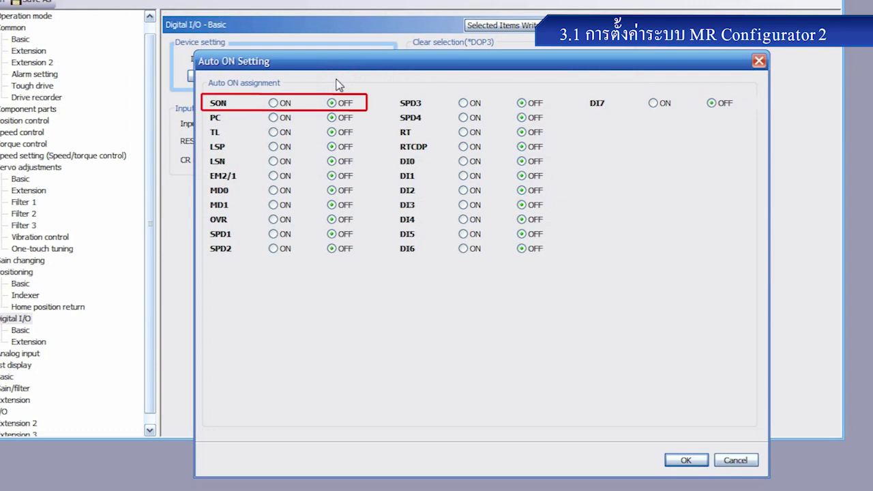
click(273, 103)
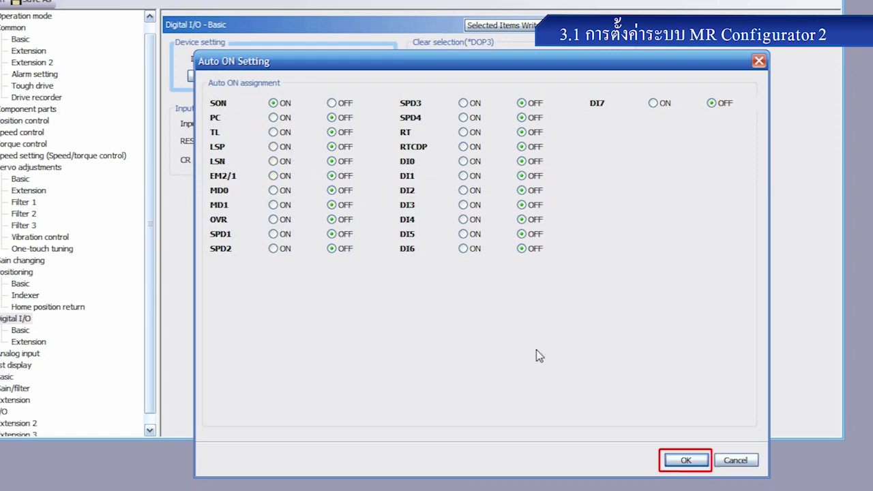
click(699, 463)
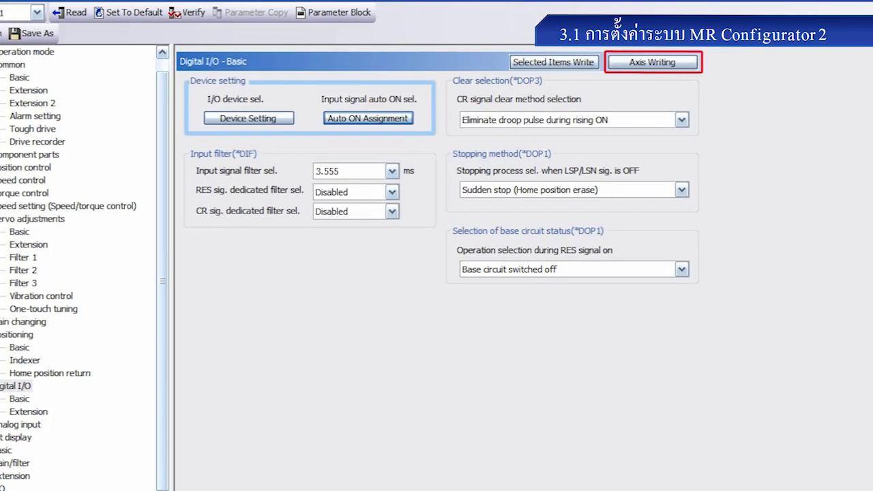
Write the axis parameters to the servo amplifier, agreeing to write while the servo is on.
click(685, 62)
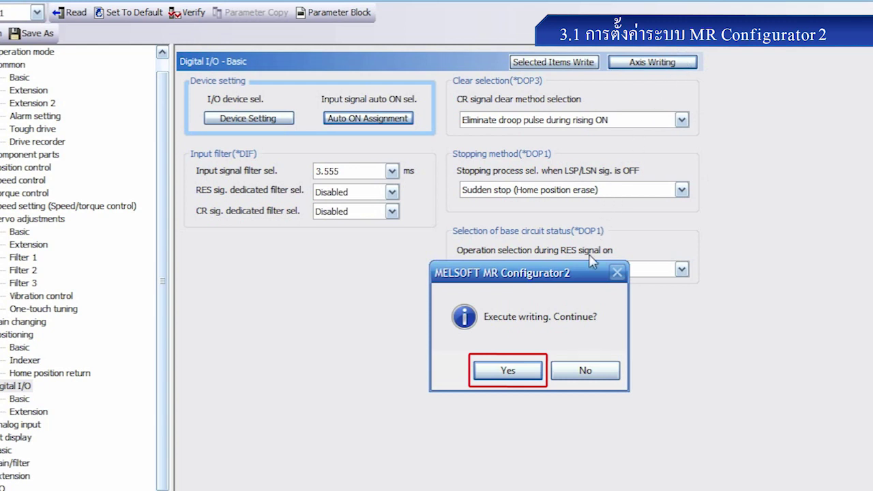
click(529, 378)
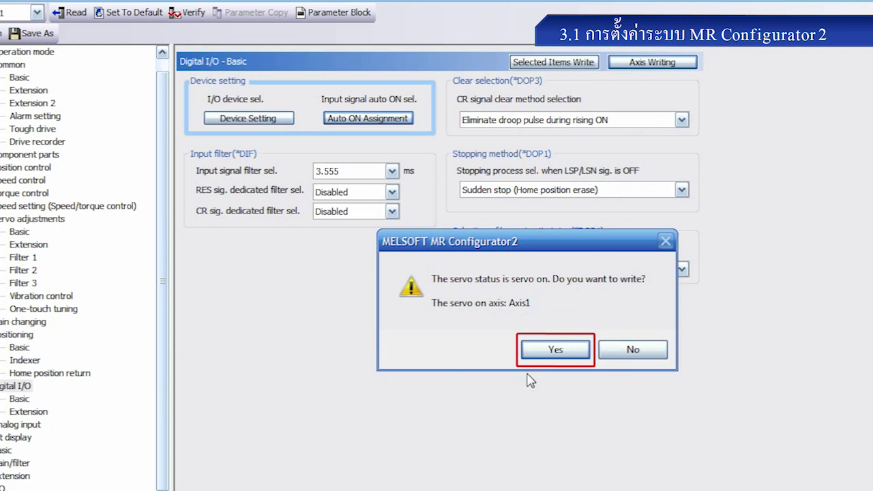
click(573, 359)
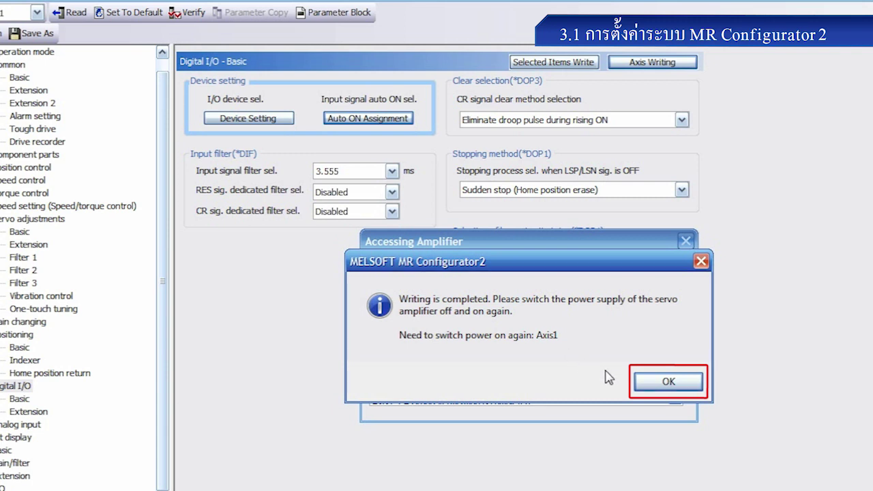
click(672, 384)
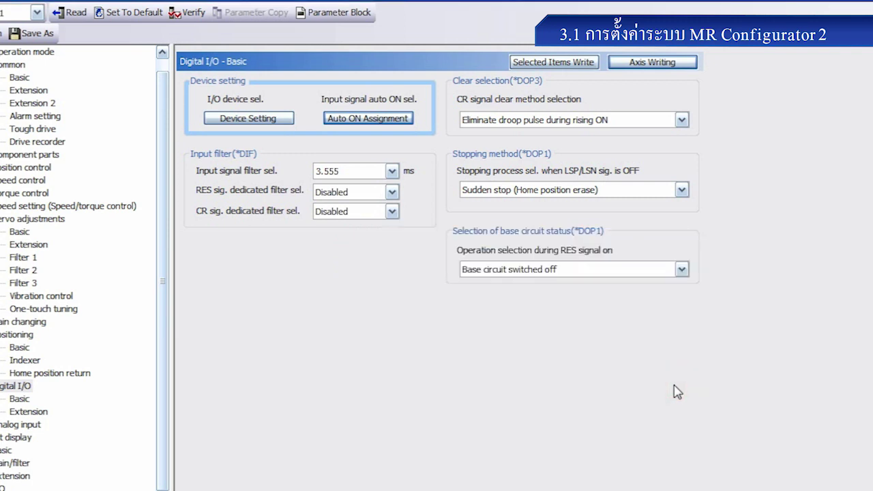